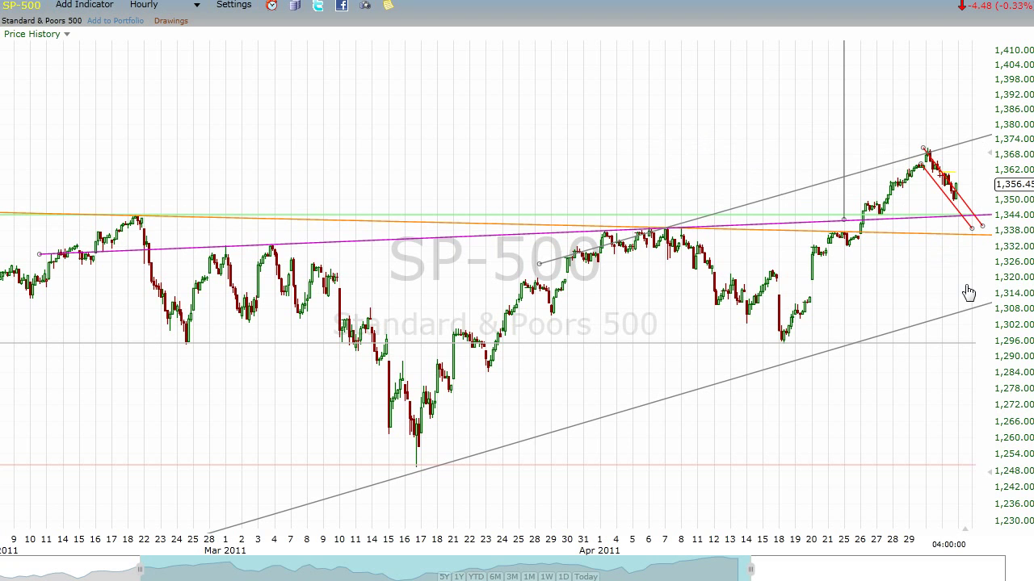
# Step: Expand the hourly price scale to about 1,225–1,435 and shift the tall grey vertical line slightly later
pyautogui.moveTo(986, 153); pyautogui.dragTo(989, 179)
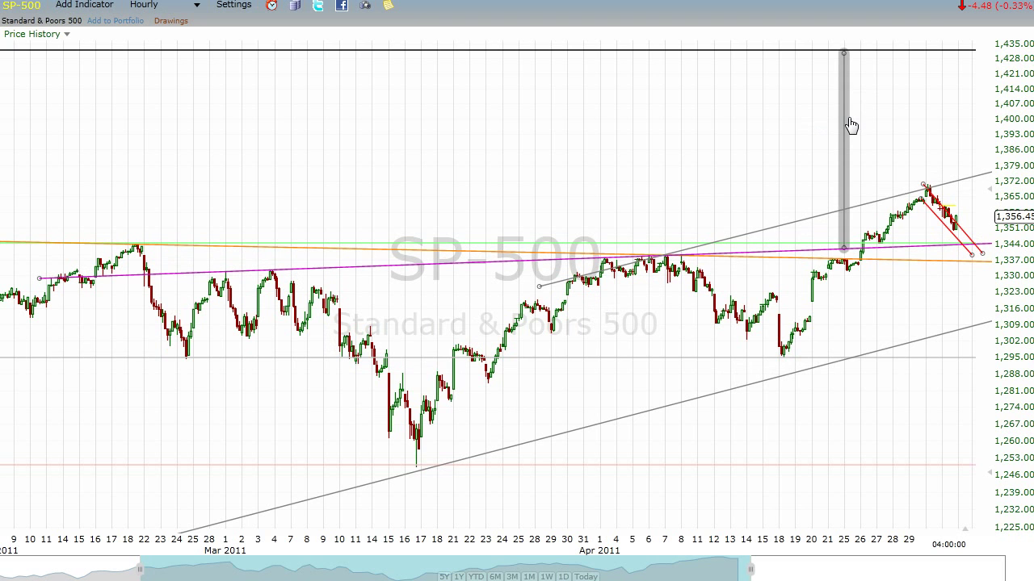
pyautogui.moveTo(847, 129)
pyautogui.mouseDown()
pyautogui.moveTo(490, 317)
pyautogui.moveTo(403, 327)
pyautogui.moveTo(421, 340)
pyautogui.moveTo(653, 260)
pyautogui.moveTo(862, 129)
pyautogui.mouseUp()
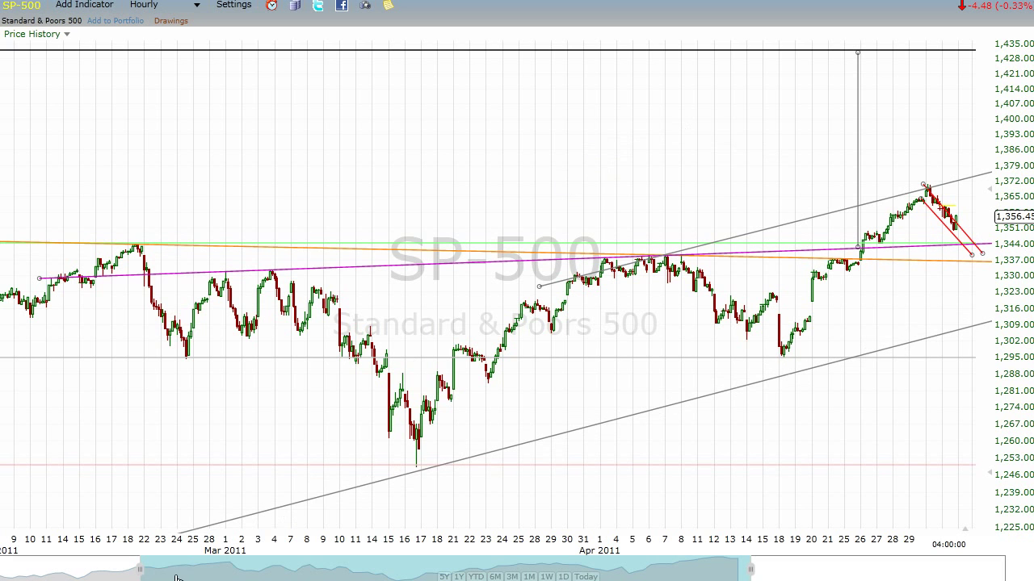
# Step: Trim the earliest dates from view and compress the price scale back to 1,230–1,416
pyautogui.moveTo(143, 568); pyautogui.dragTo(163, 568)
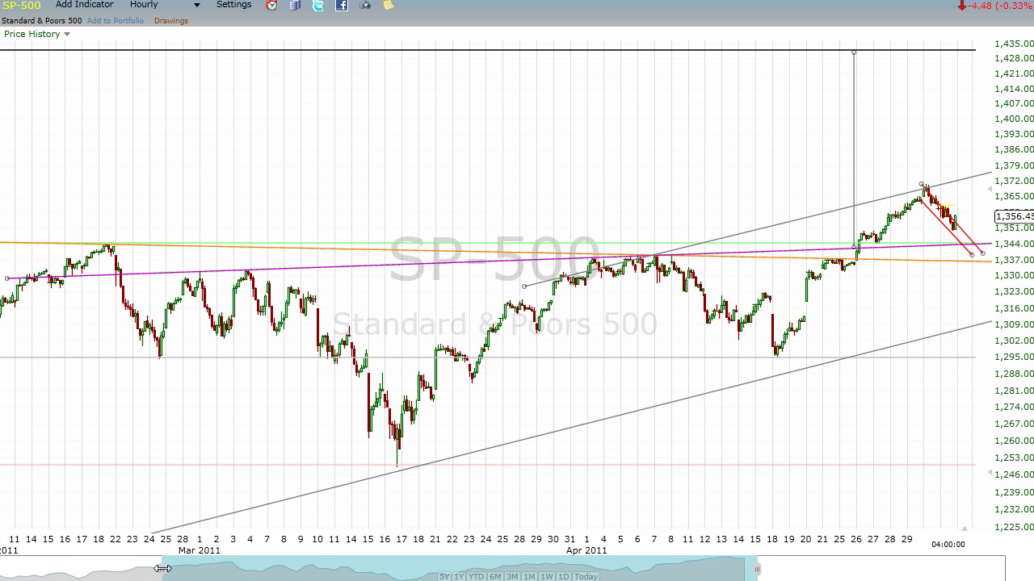
pyautogui.moveTo(991, 187); pyautogui.dragTo(986, 162)
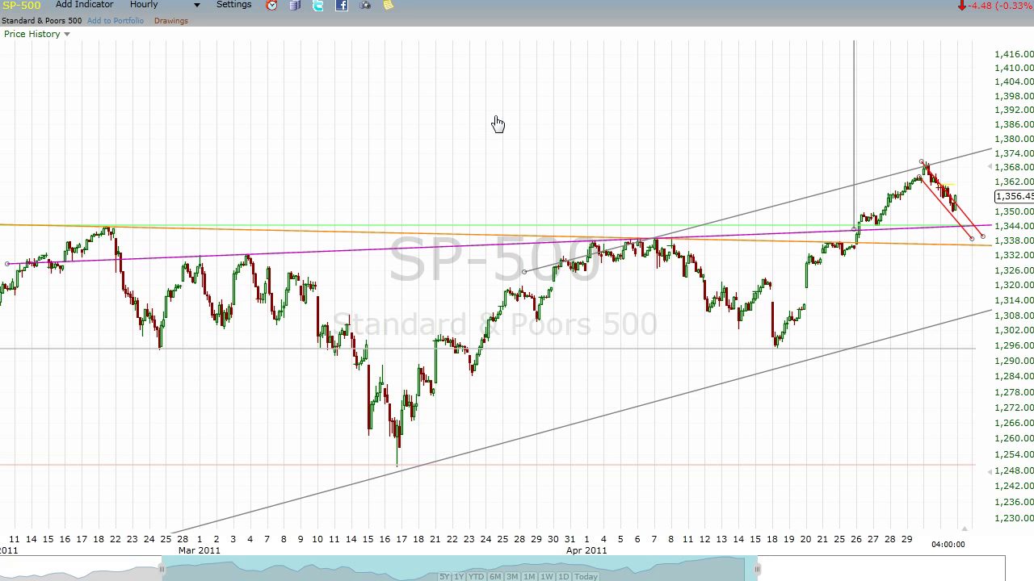
pyautogui.click(191, 6)
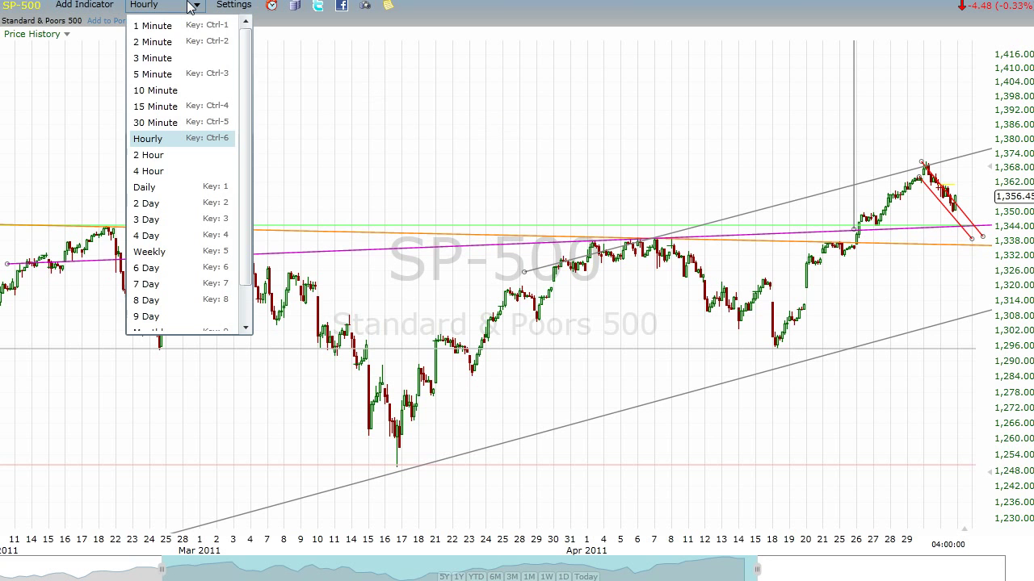
# Step: Switch to 3-minute bars, pan to May 2–3, and check the red channel line's settings unchanged
pyautogui.click(176, 60)
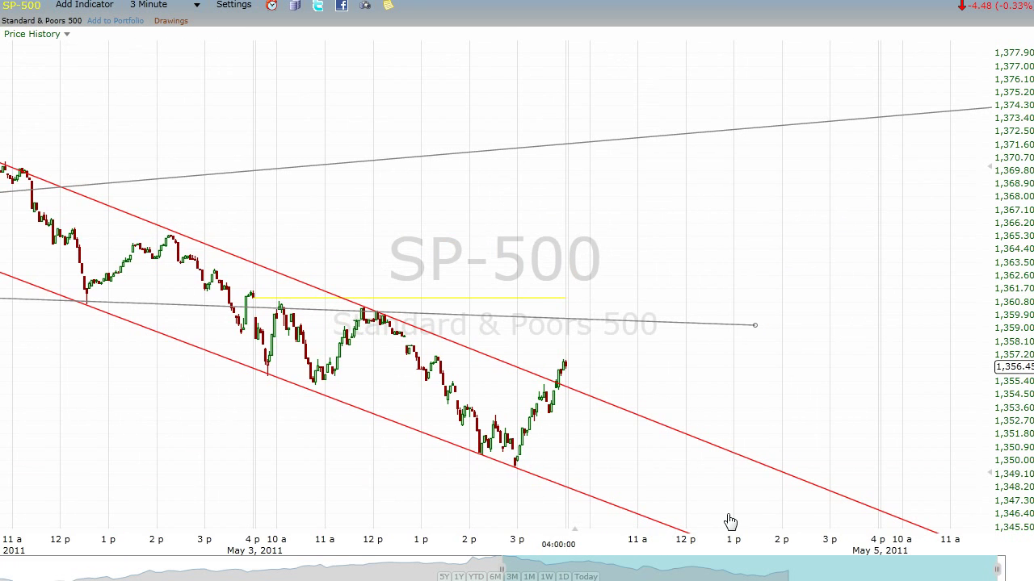
pyautogui.moveTo(873, 575); pyautogui.dragTo(739, 575)
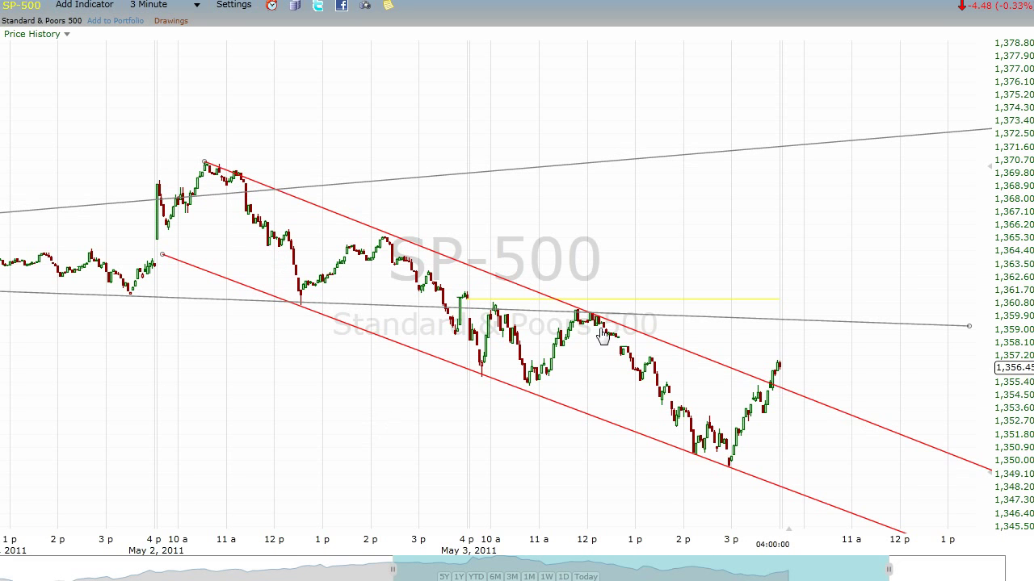
pyautogui.rightClick(992, 483)
pyautogui.click(930, 489)
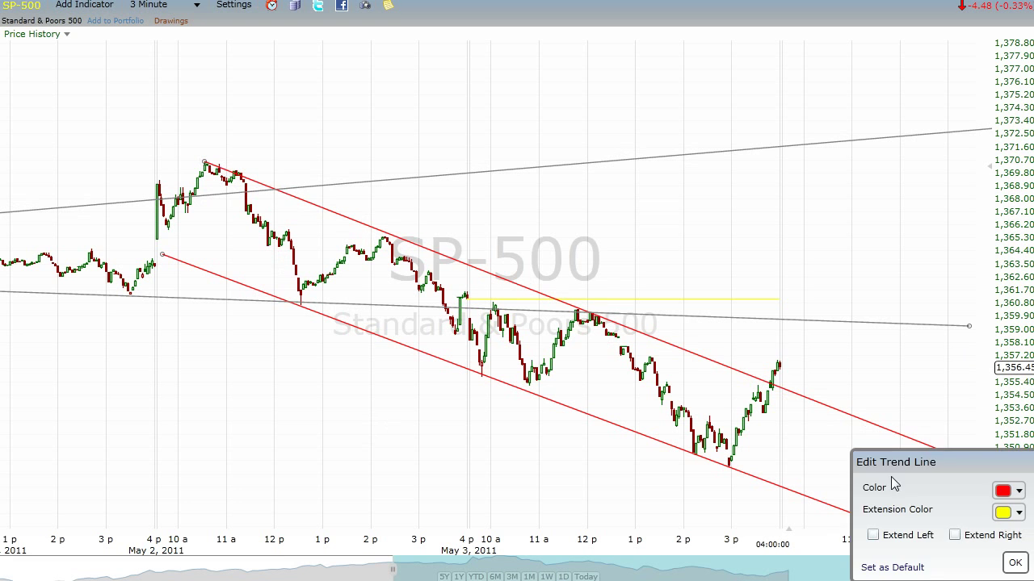
pyautogui.click(832, 440)
# Step: Rescale prices to about 1,339–1,380 around the down-channel and widen the visible date range
pyautogui.moveTo(992, 479)
pyautogui.mouseDown()
pyautogui.moveTo(980, 429)
pyautogui.moveTo(985, 469)
pyautogui.mouseUp()
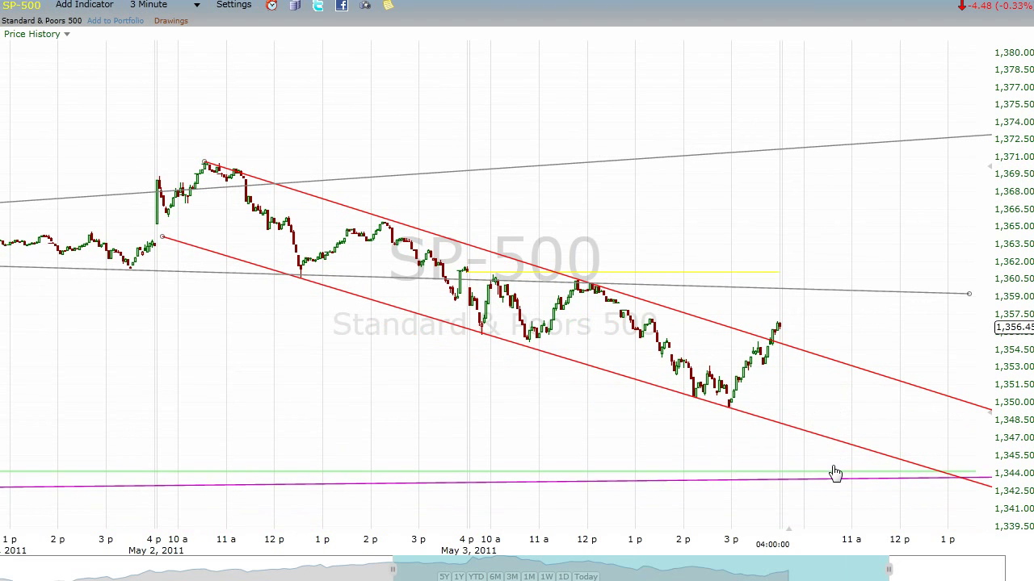
pyautogui.moveTo(830, 571); pyautogui.dragTo(839, 572)
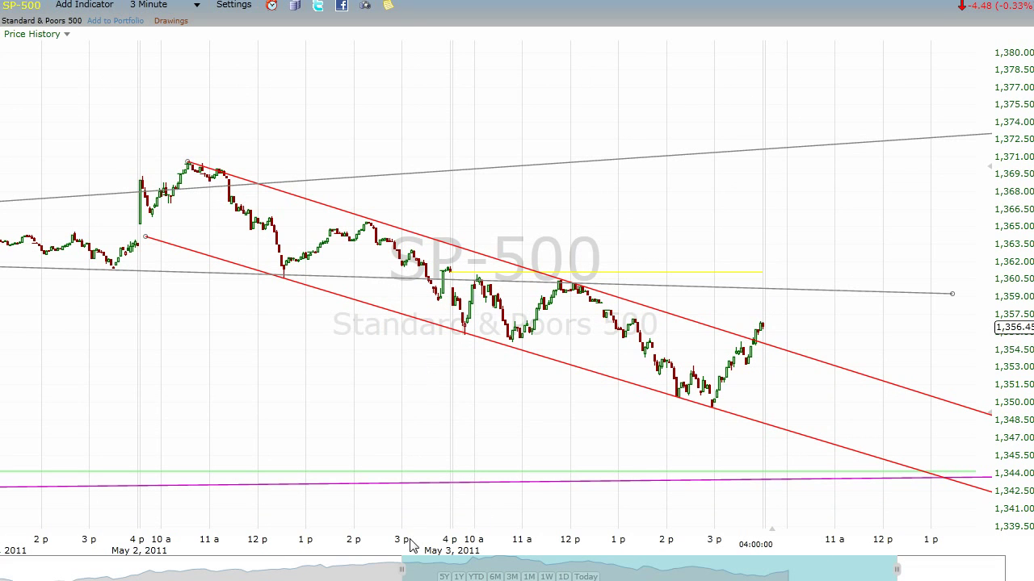
pyautogui.moveTo(383, 580); pyautogui.dragTo(319, 578)
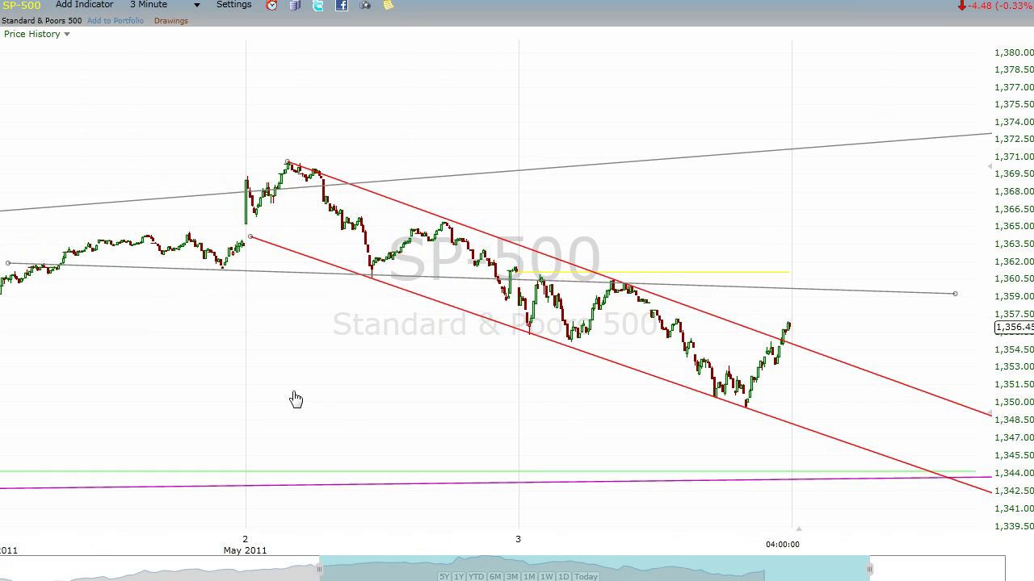
# Step: Recolour the gently sloping grey trend line near 1,359–1,362 to magenta
pyautogui.rightClick(254, 276)
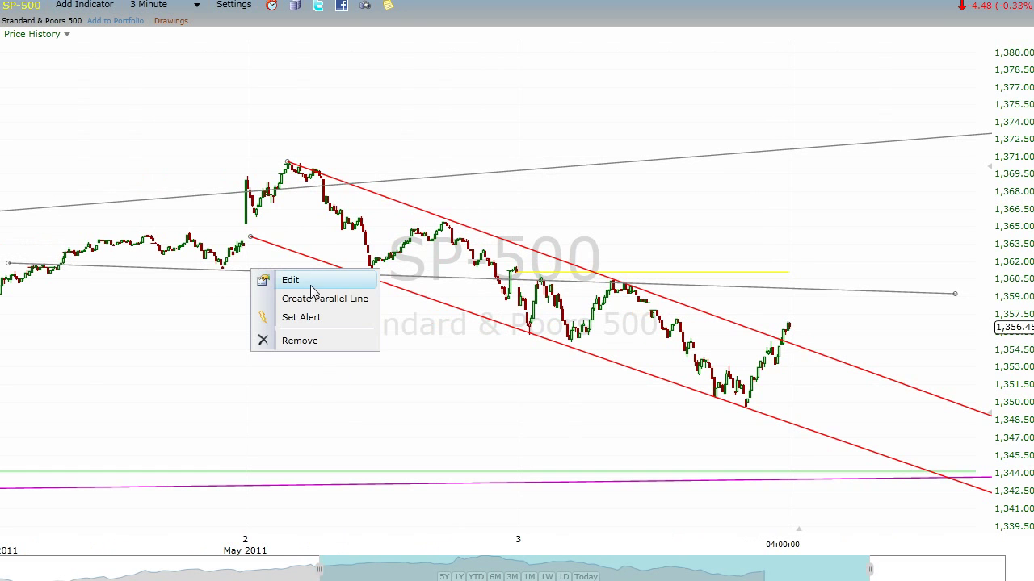
pyautogui.click(311, 284)
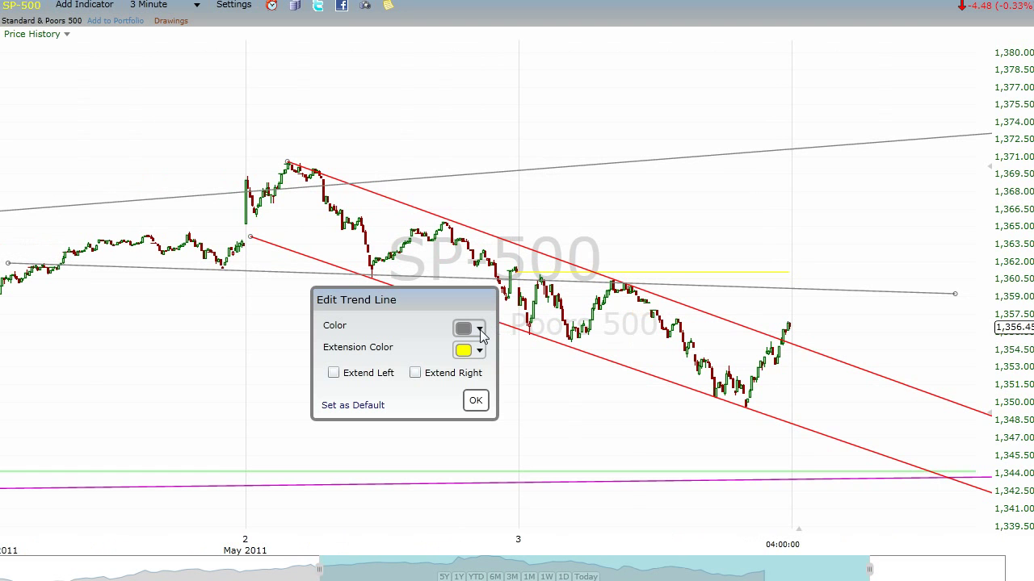
pyautogui.click(480, 329)
pyautogui.click(608, 457)
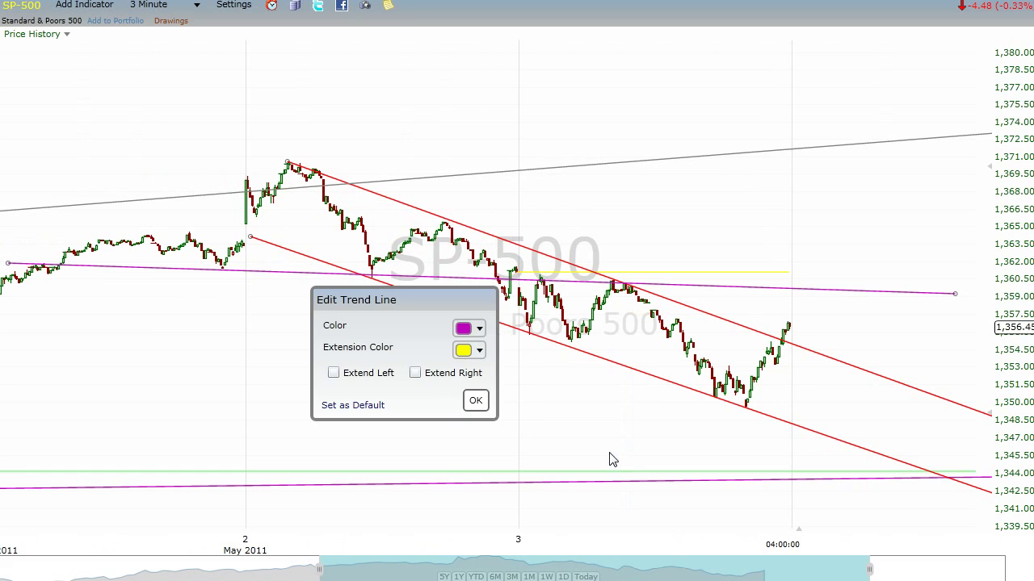
pyautogui.click(475, 400)
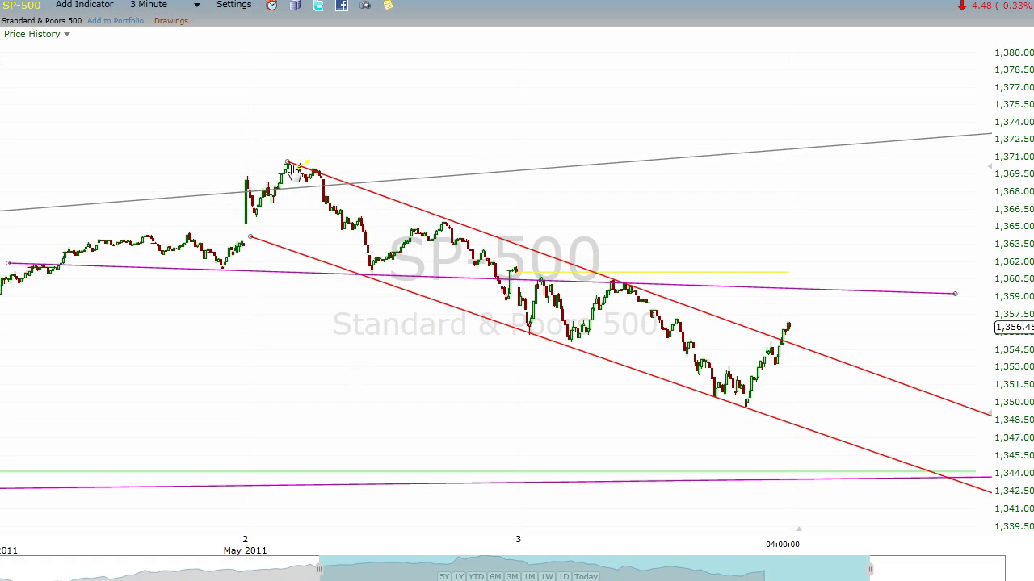
pyautogui.moveTo(287, 162); pyautogui.dragTo(289, 275)
pyautogui.moveTo(289, 224)
pyautogui.mouseDown()
pyautogui.moveTo(477, 327)
pyautogui.moveTo(548, 348)
pyautogui.mouseUp()
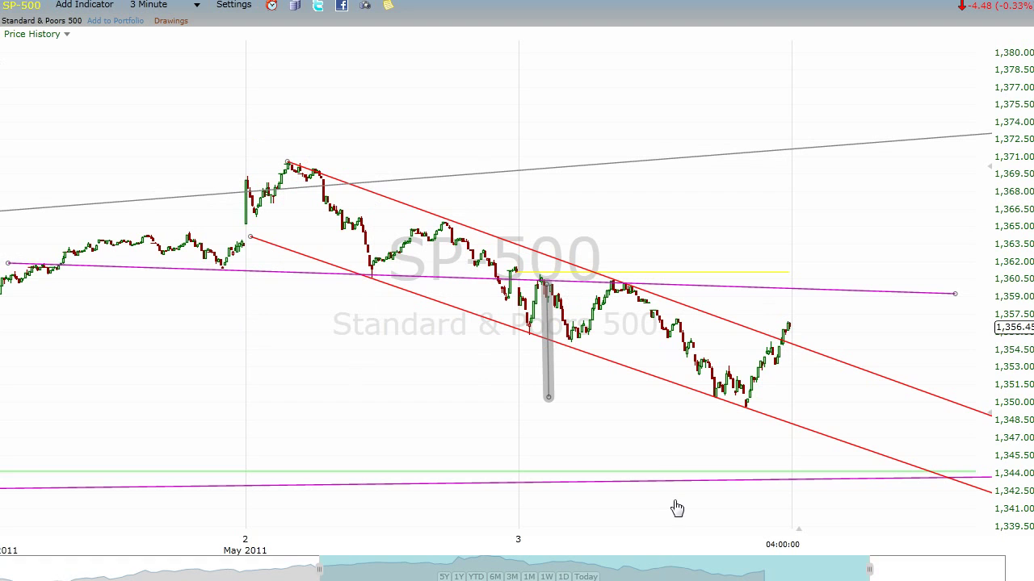
pyautogui.click(649, 466)
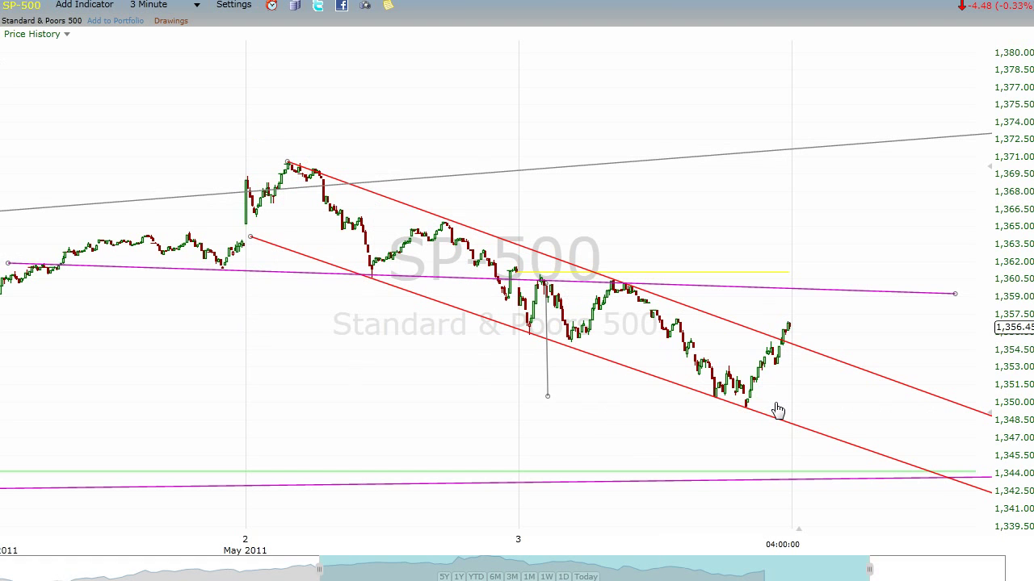
pyautogui.click(552, 384)
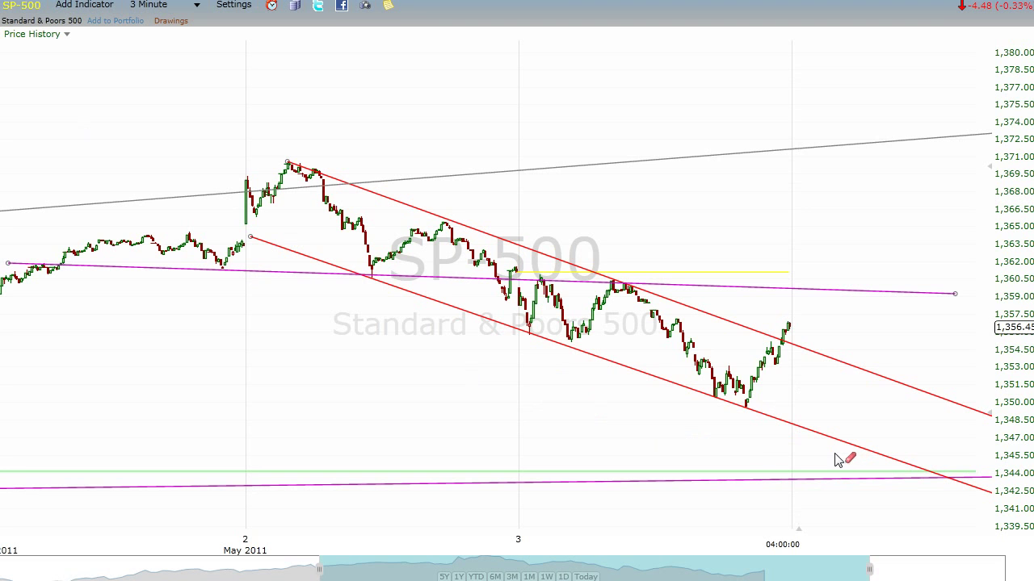
# Step: Widen the 3-minute chart's time range to show empty space through day 5
pyautogui.moveTo(866, 566); pyautogui.dragTo(909, 566)
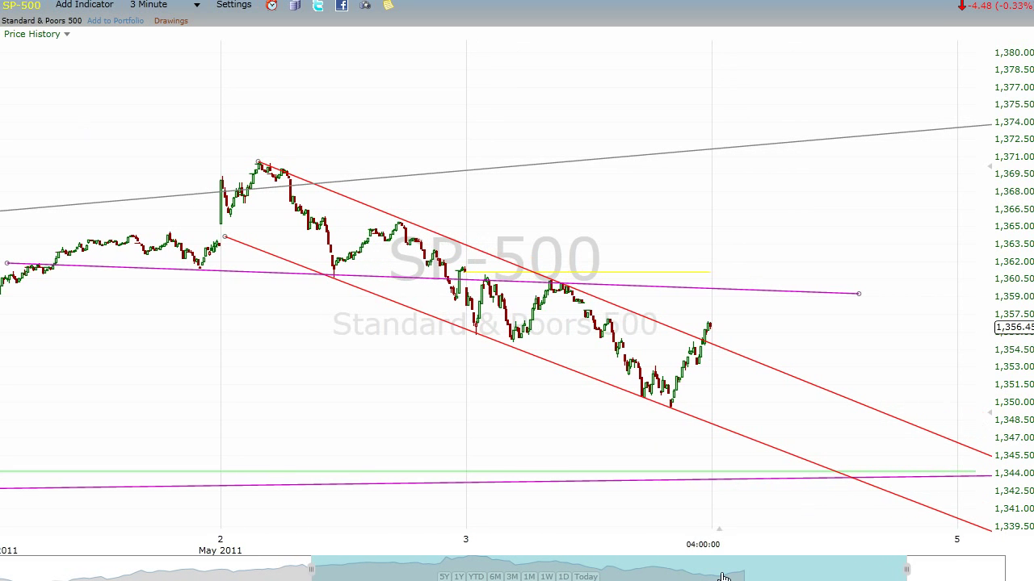
pyautogui.moveTo(786, 573); pyautogui.dragTo(834, 573)
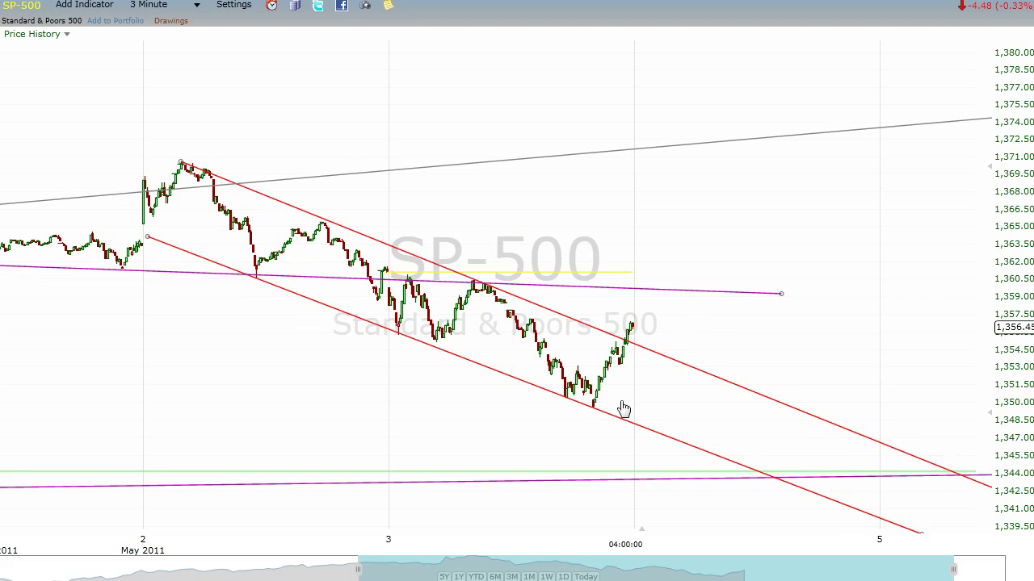
pyautogui.click(700, 372)
# Step: Switch the chart to hourly bars and extend the visible range out to June 2011
pyautogui.click(166, 8)
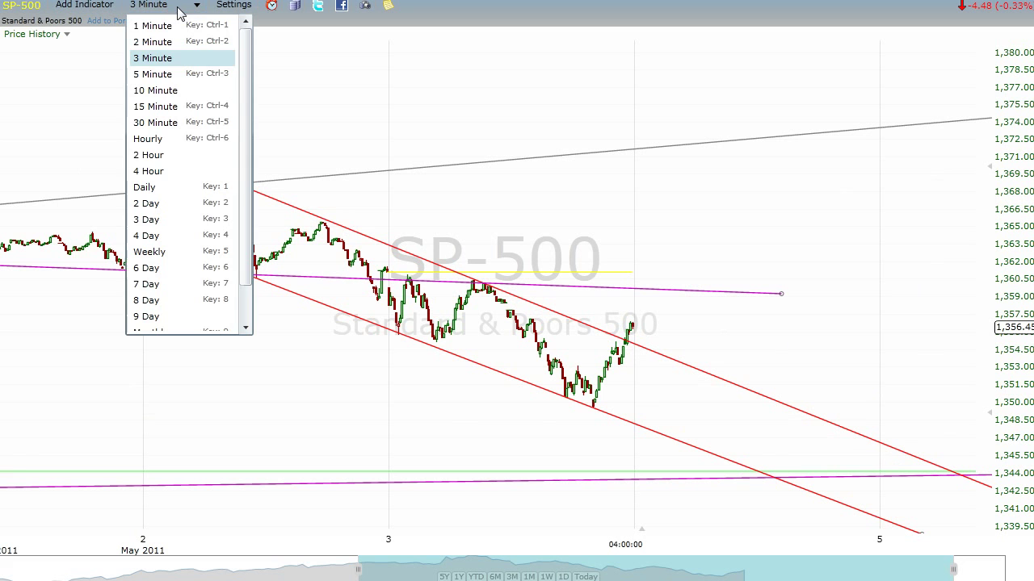
pyautogui.click(167, 143)
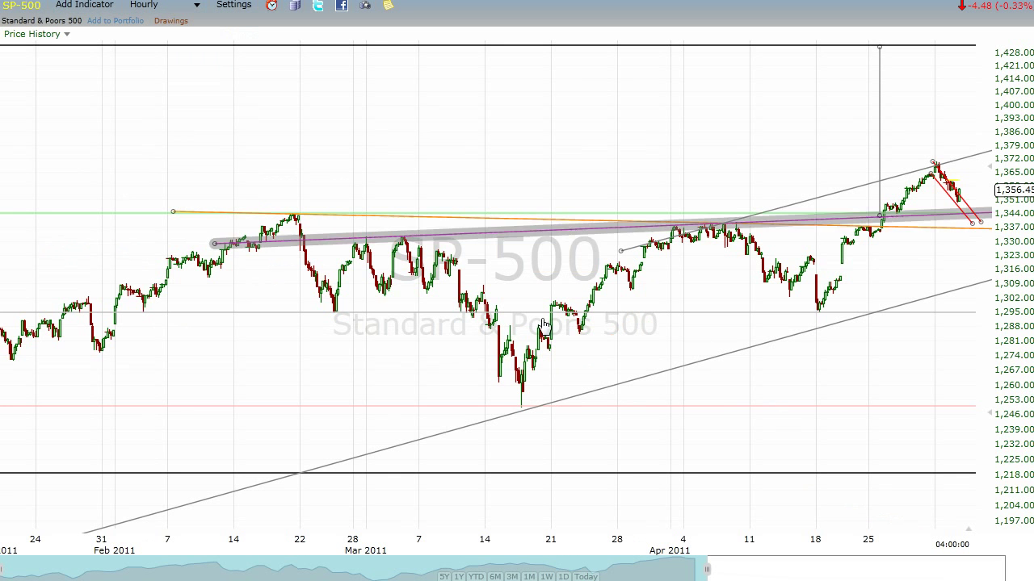
pyautogui.moveTo(677, 575); pyautogui.dragTo(705, 576)
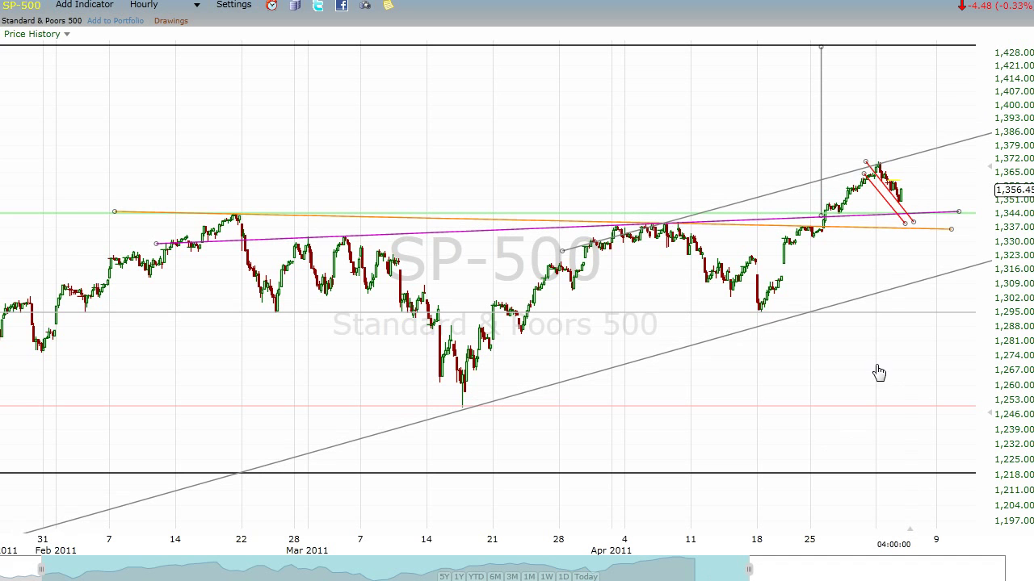
pyautogui.moveTo(749, 569); pyautogui.dragTo(895, 562)
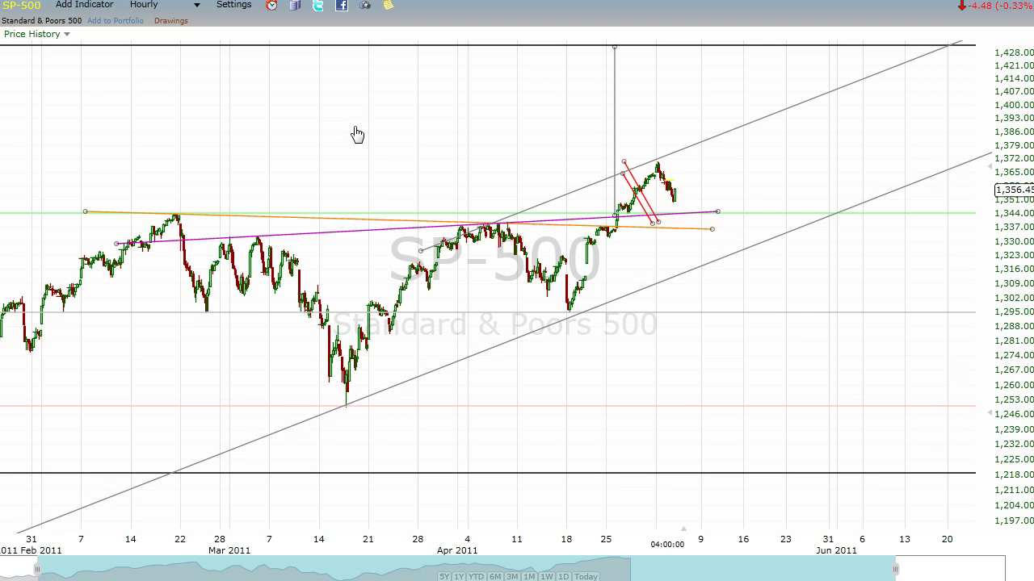
# Step: Reposition the upper grey channel line from late February near 1,278 to mid-June near 1,425
pyautogui.moveTo(859, 577); pyautogui.dragTo(780, 578)
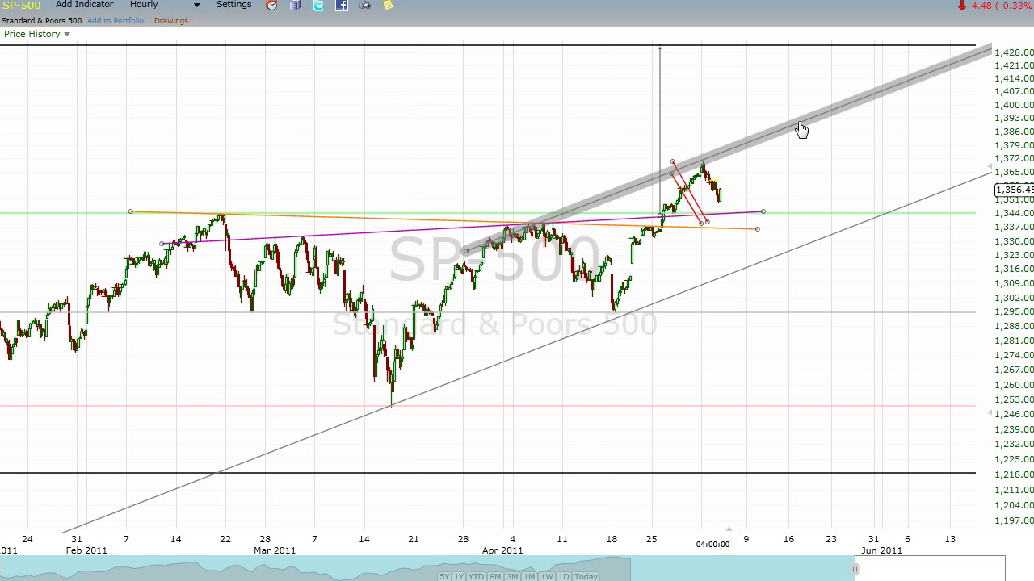
pyautogui.moveTo(801, 130); pyautogui.dragTo(666, 187)
pyautogui.click(276, 115)
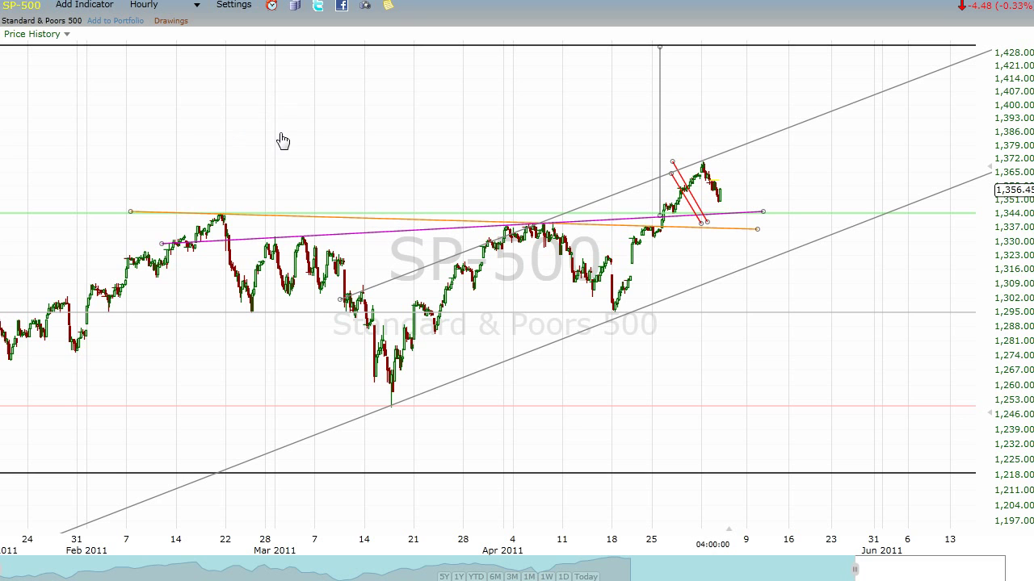
pyautogui.moveTo(782, 138); pyautogui.dragTo(633, 187)
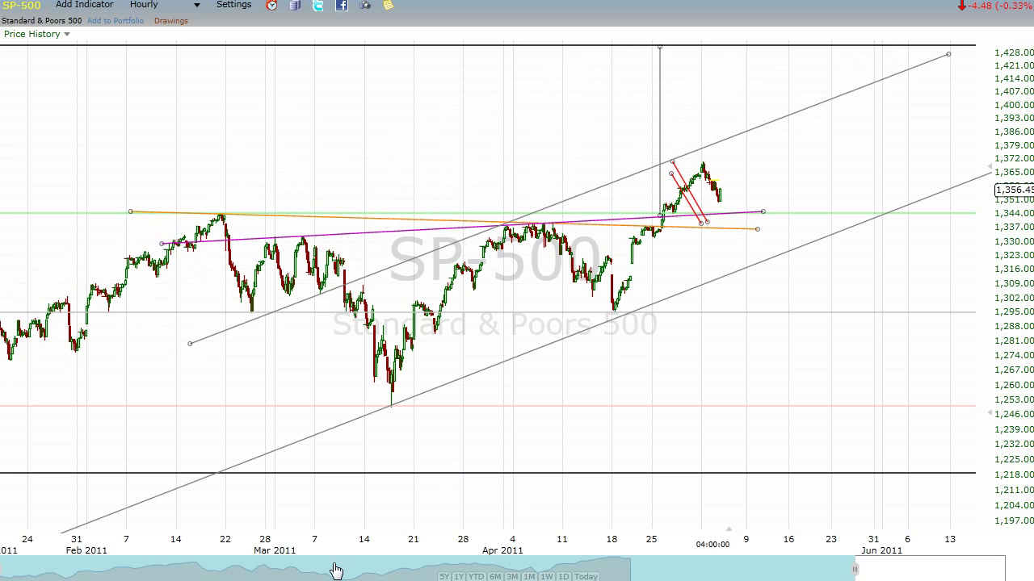
pyautogui.moveTo(570, 202); pyautogui.dragTo(601, 203)
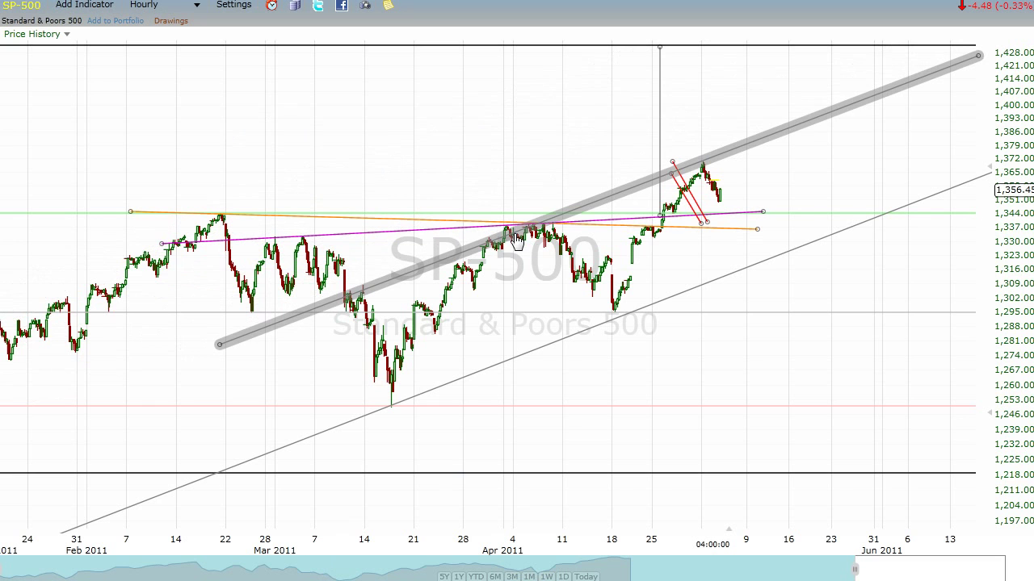